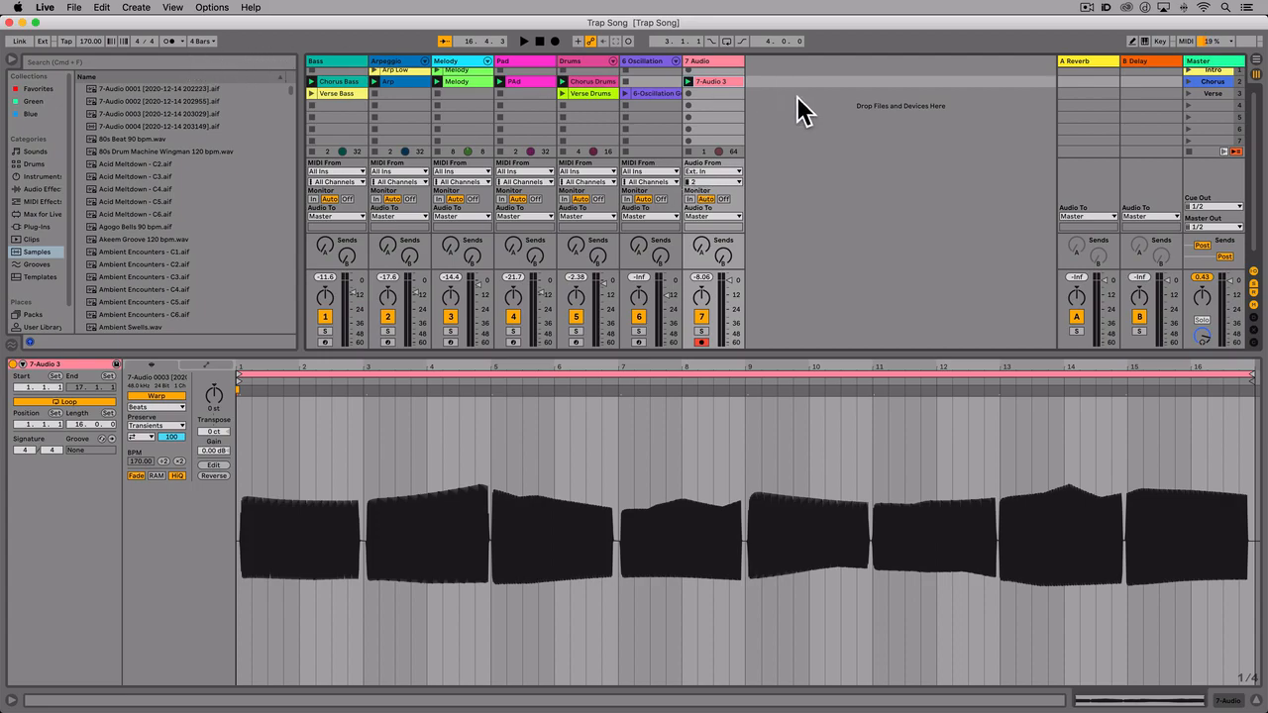
Step: Stop all playing clips in the set
click(1190, 152)
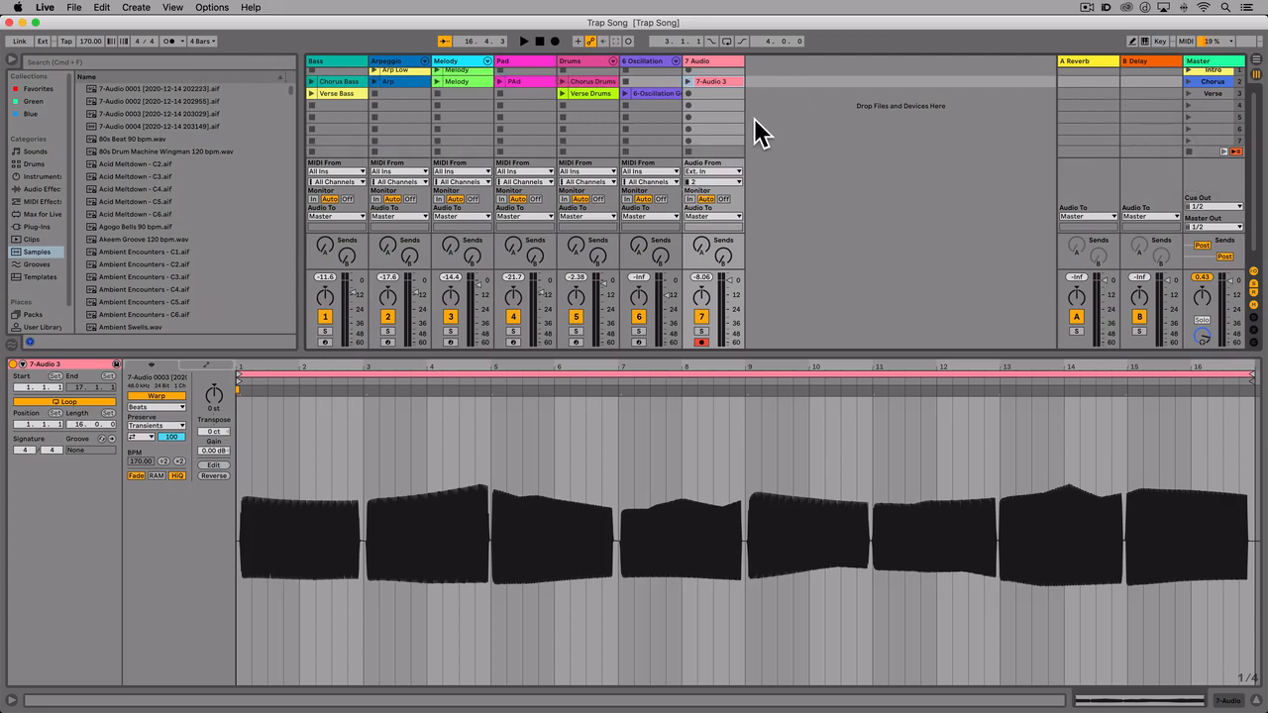
scroll(713, 141, up, 1)
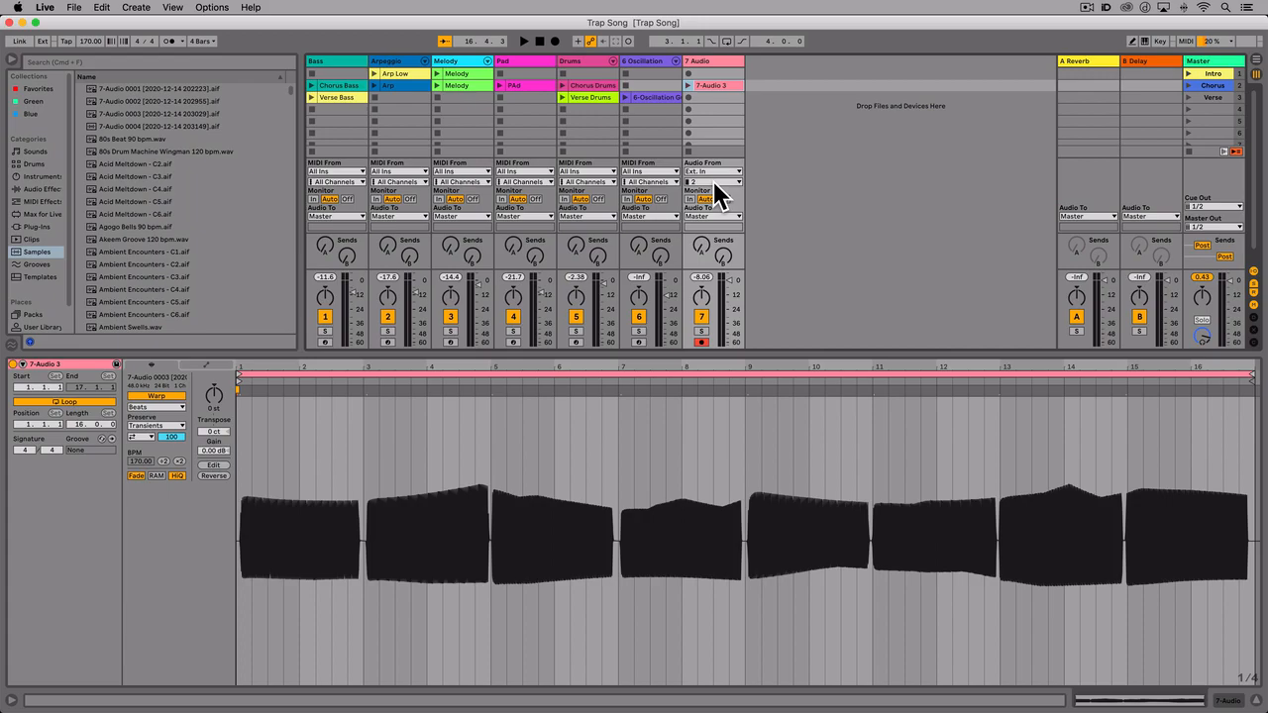
Step: Turn on the metronome and set the 7 Audio track's external input channel to 1
click(713, 181)
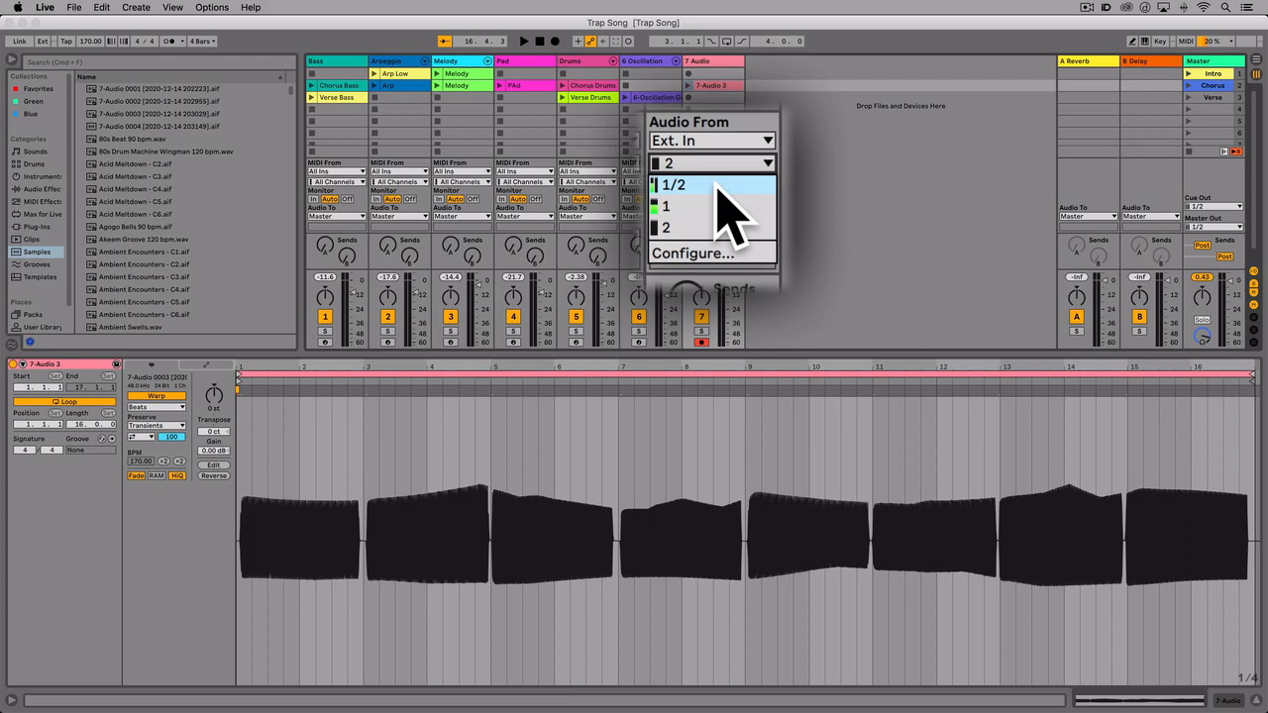
click(366, 44)
click(166, 42)
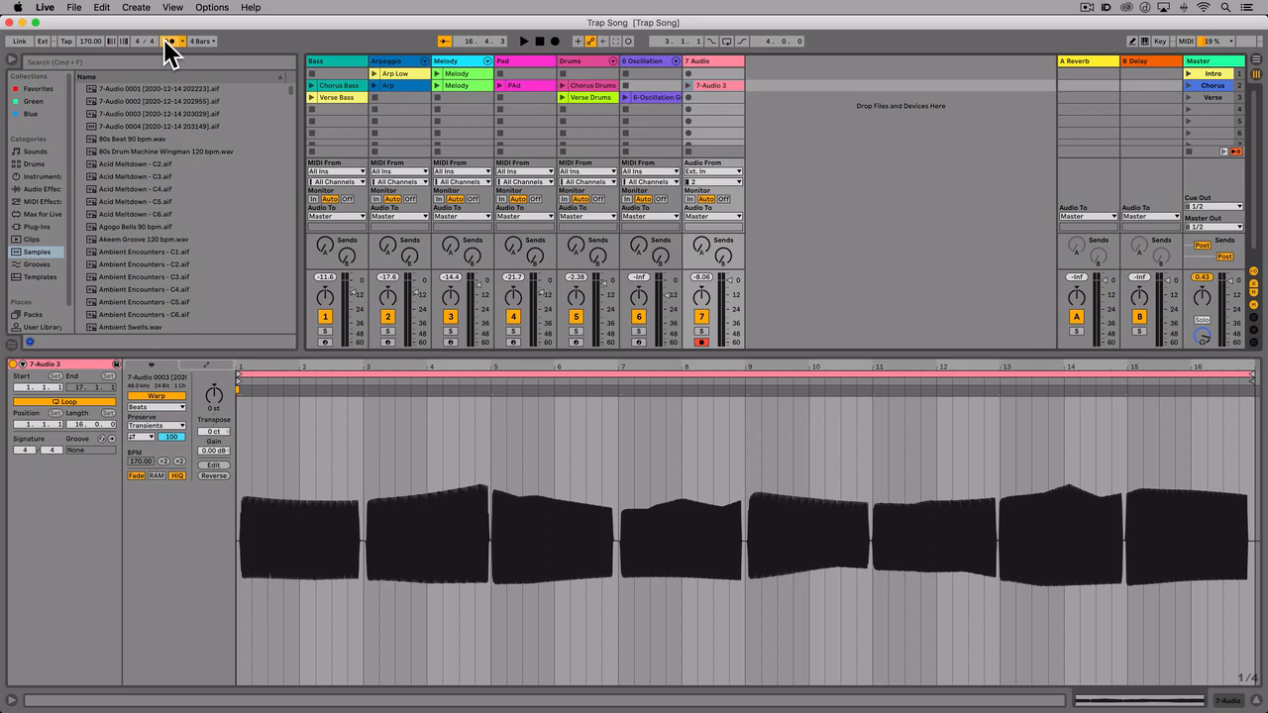
click(722, 170)
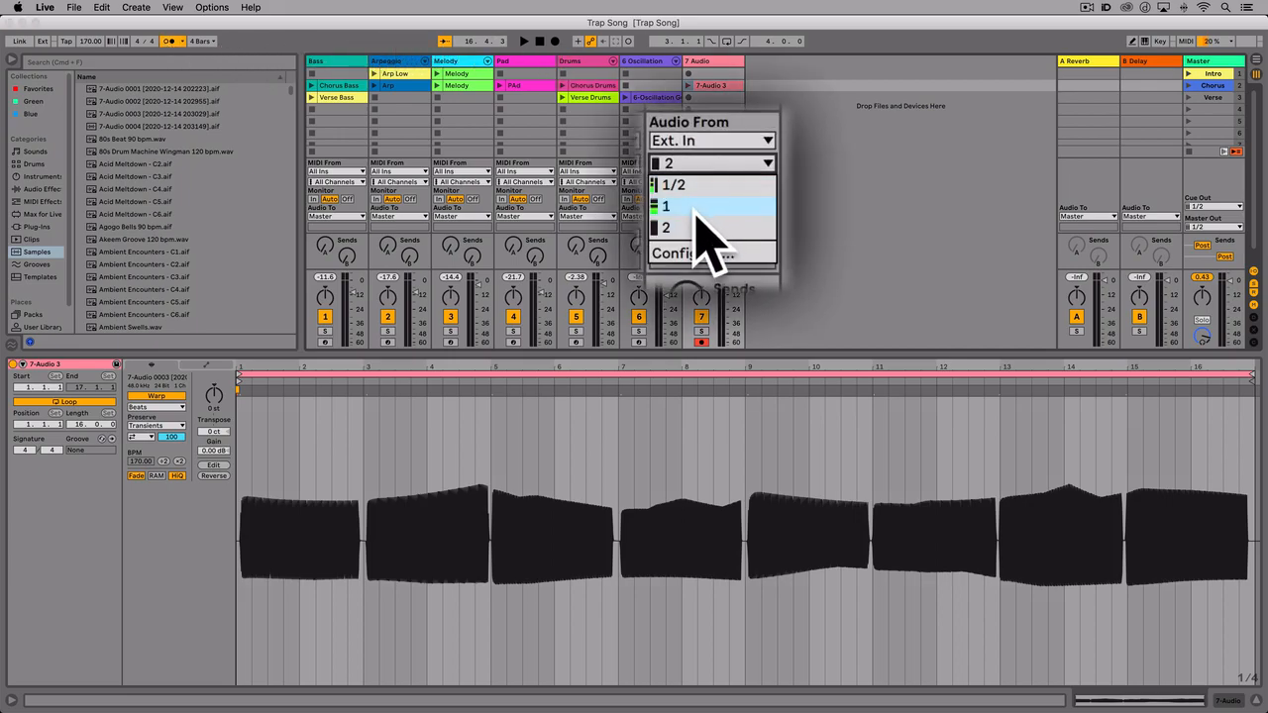
click(705, 202)
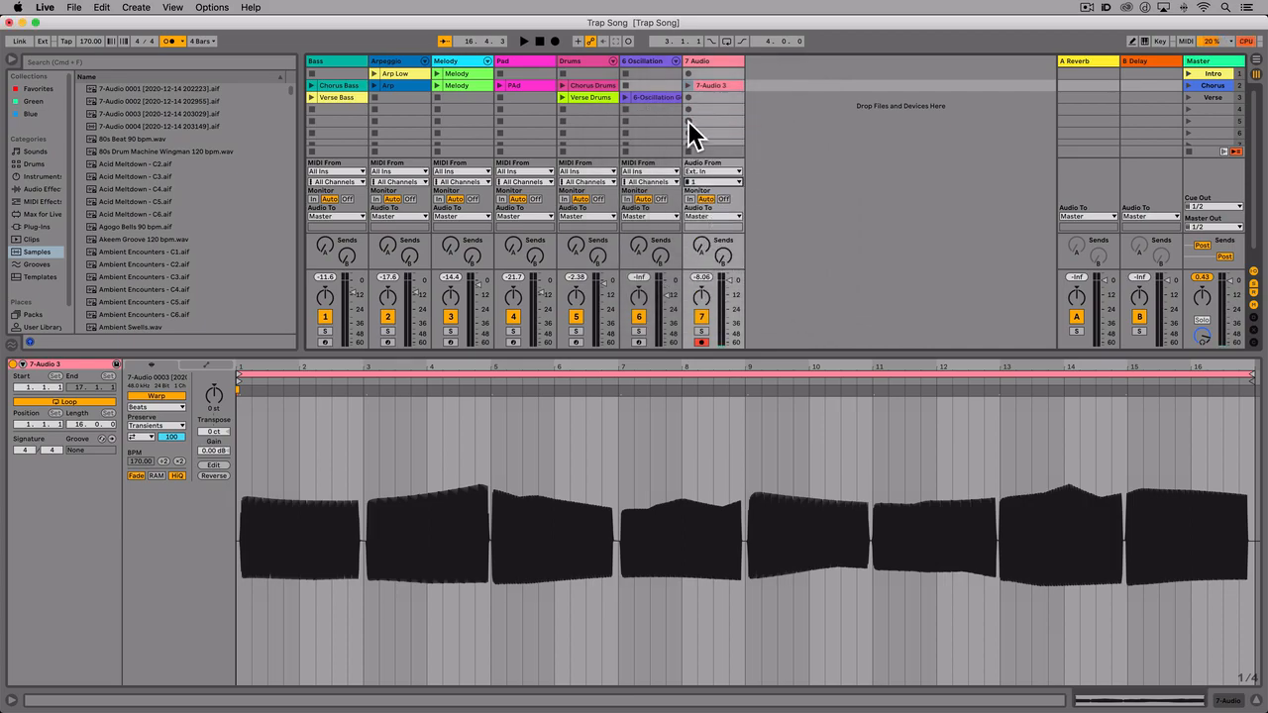
Step: Record a short take in the 7 Audio track's scene 5 slot, stop, and undo the recording
click(688, 120)
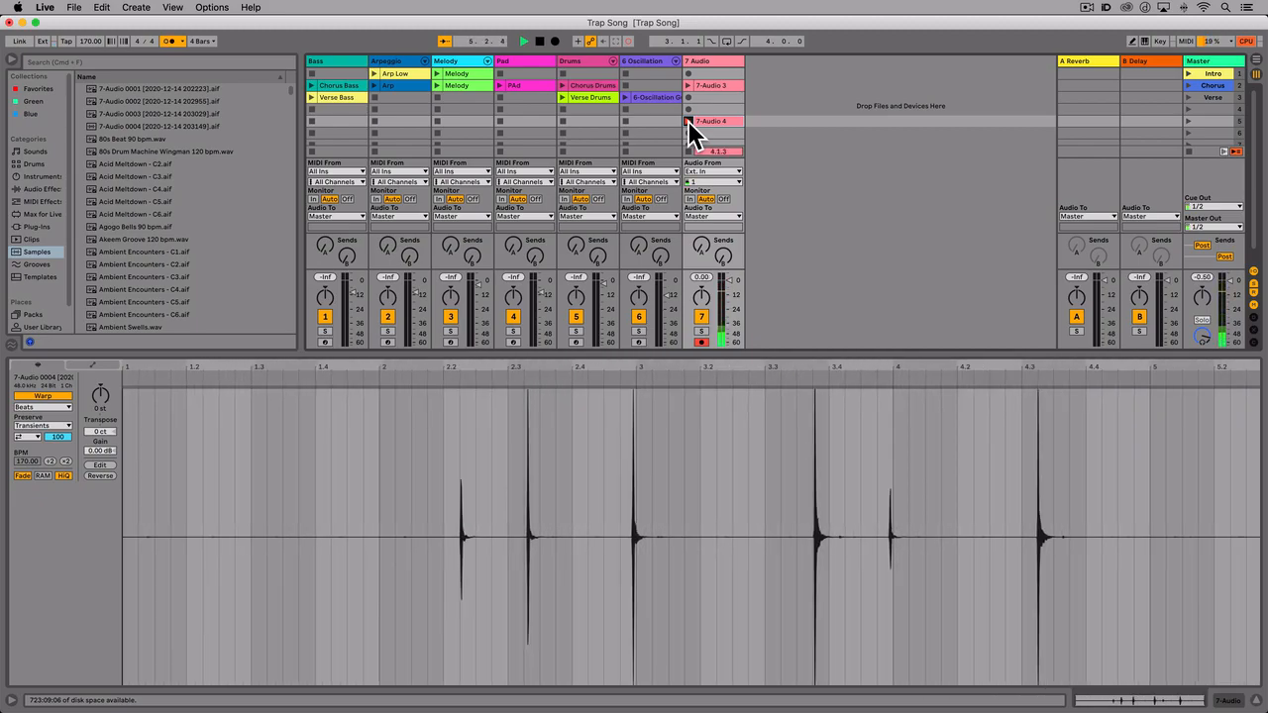
key(space)
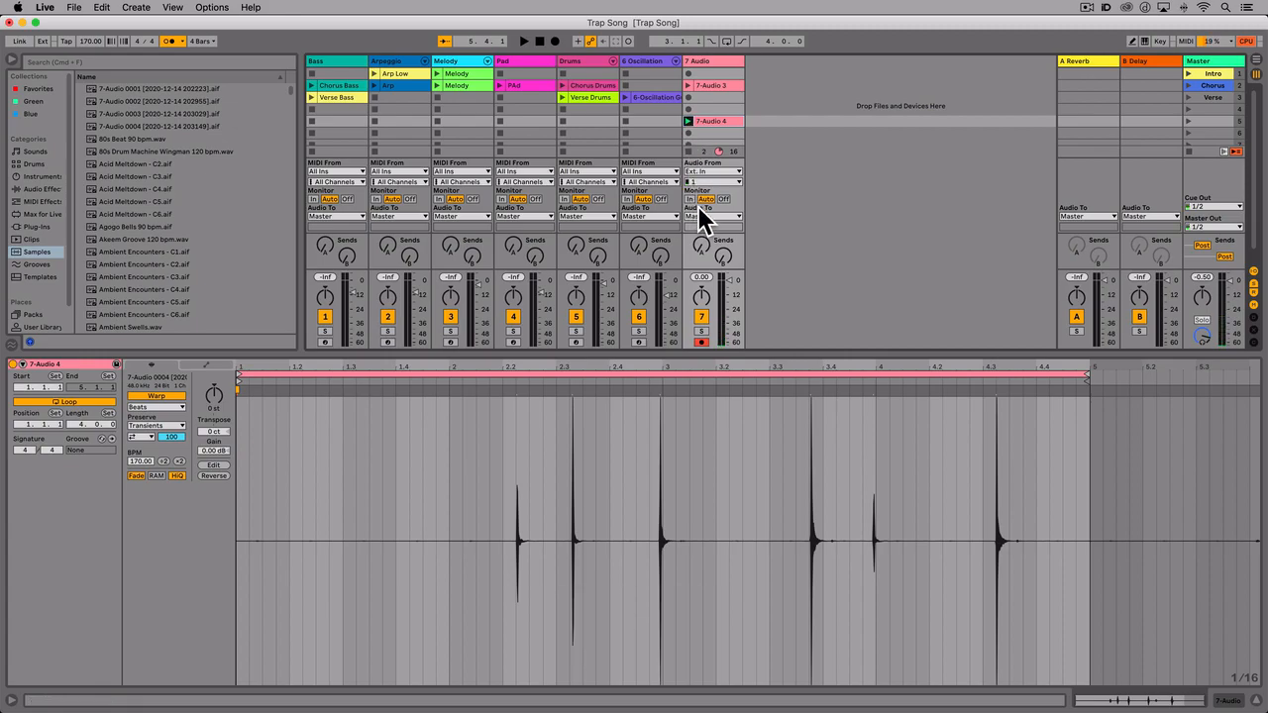
click(722, 199)
key(super+z)
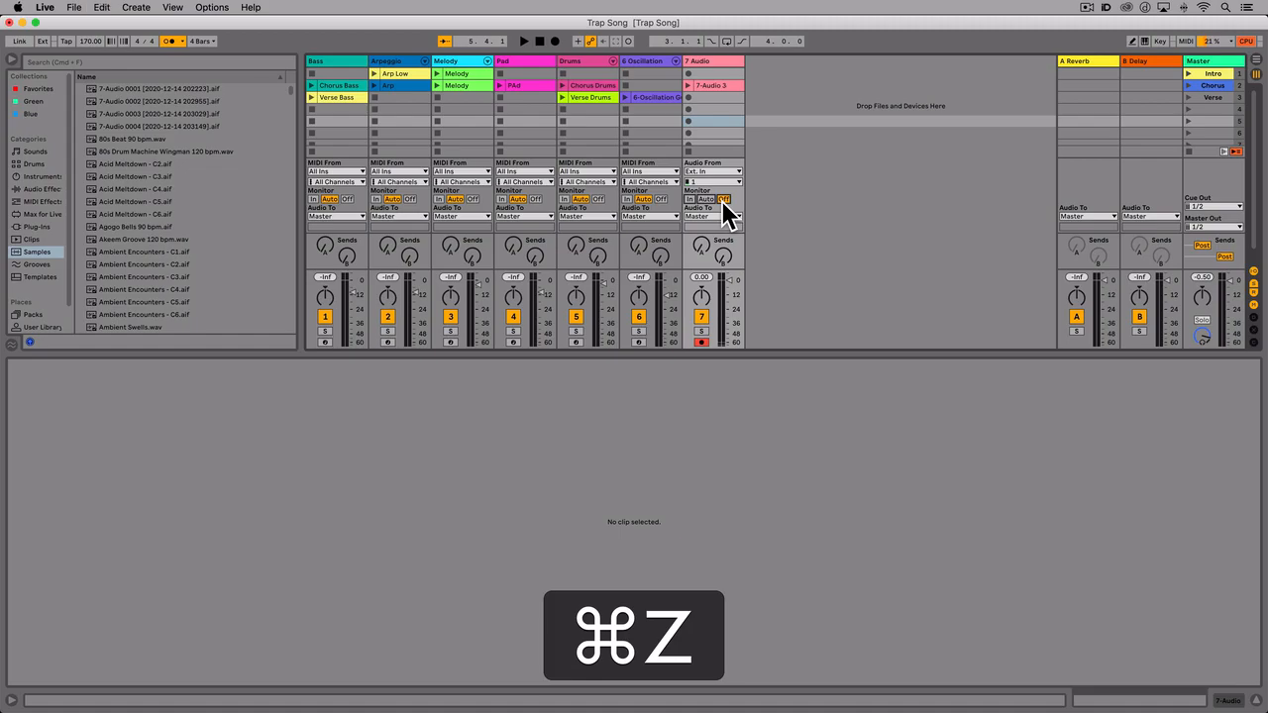
Step: Record a new take of about eight bars into the 7 Audio track's scene 5 slot
click(688, 122)
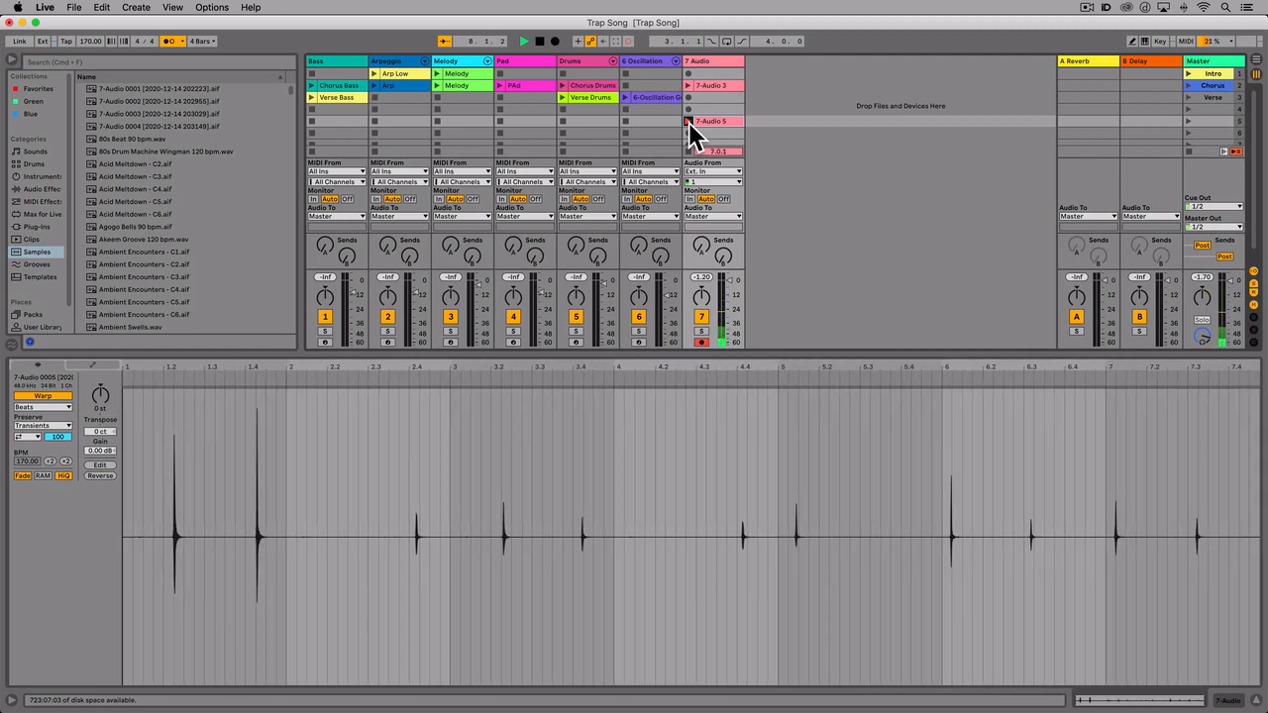
click(689, 122)
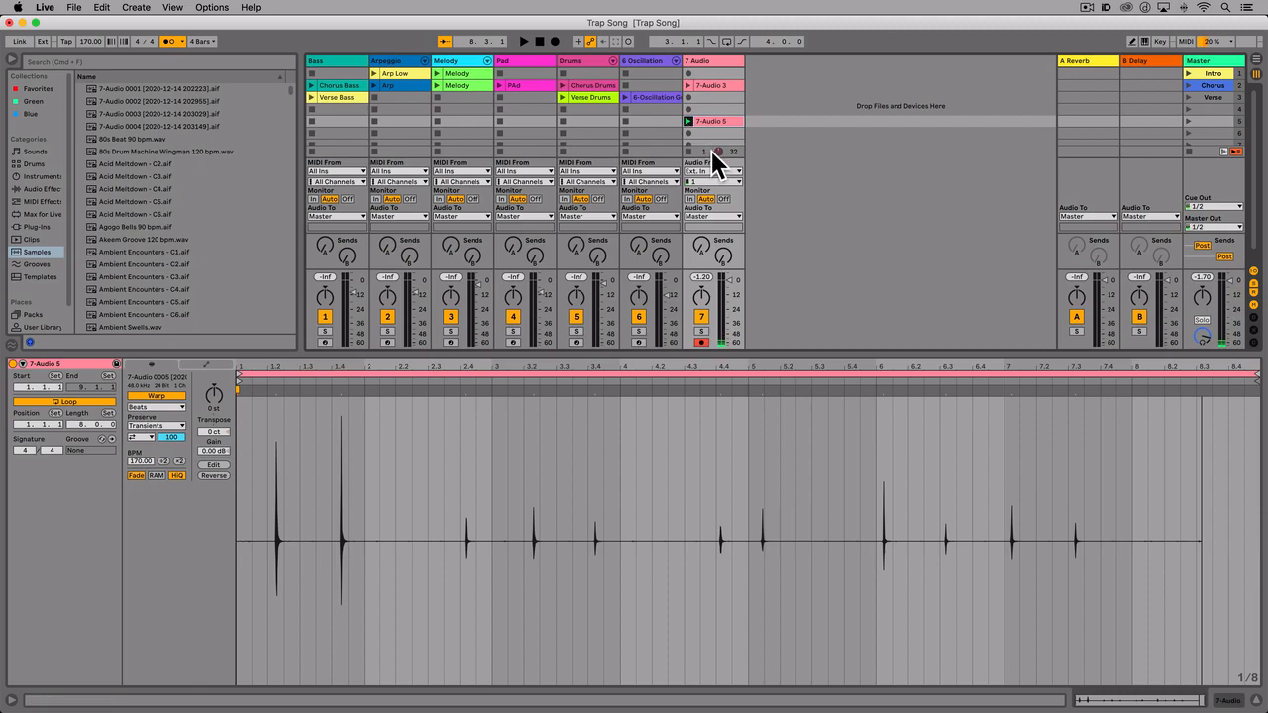
Step: Turn monitoring off on the 7 Audio track and set its input channel to 2
click(724, 198)
click(714, 180)
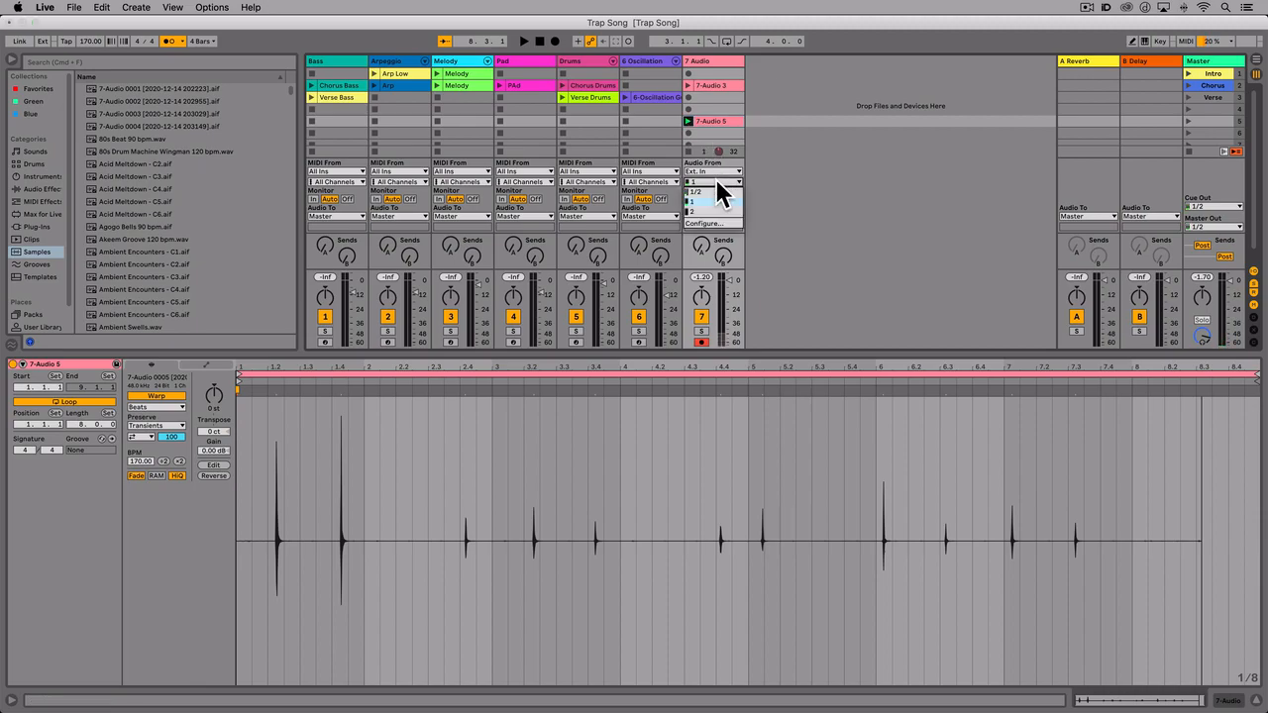
click(714, 204)
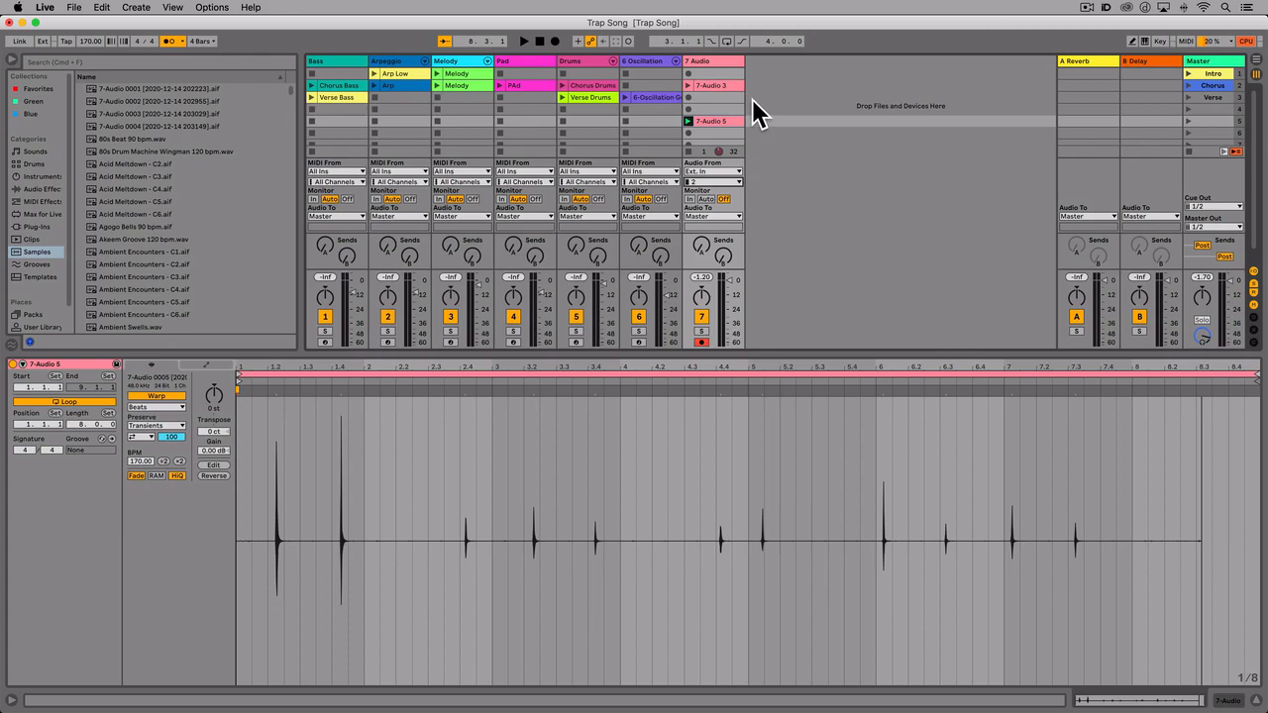
Step: Play back scene 5 with its newly recorded audio clip open, and stop playback
click(1188, 120)
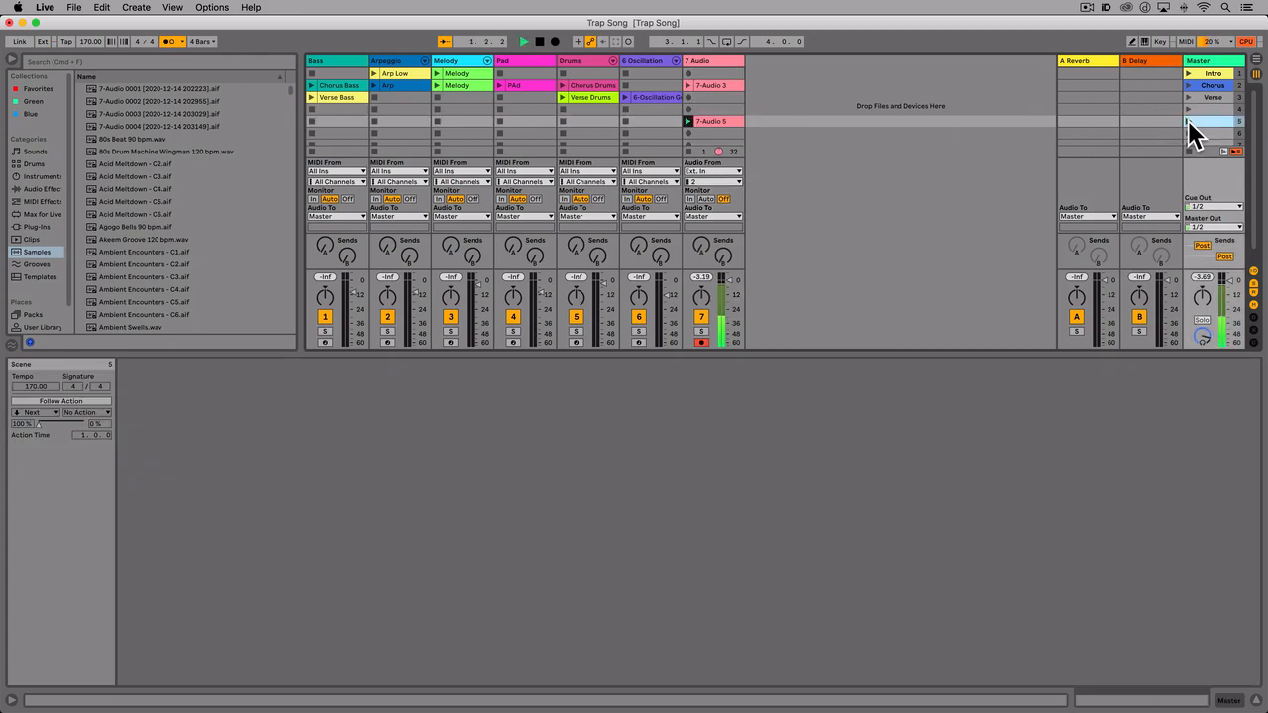
click(723, 120)
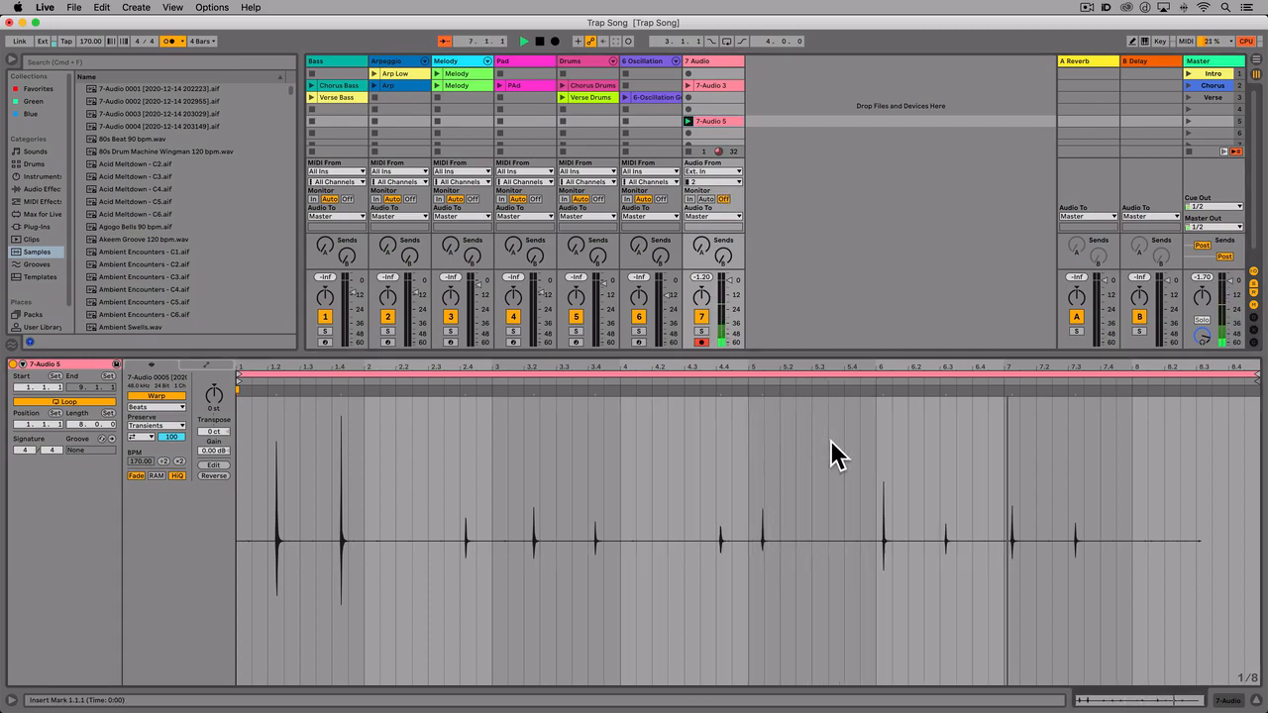
key(space)
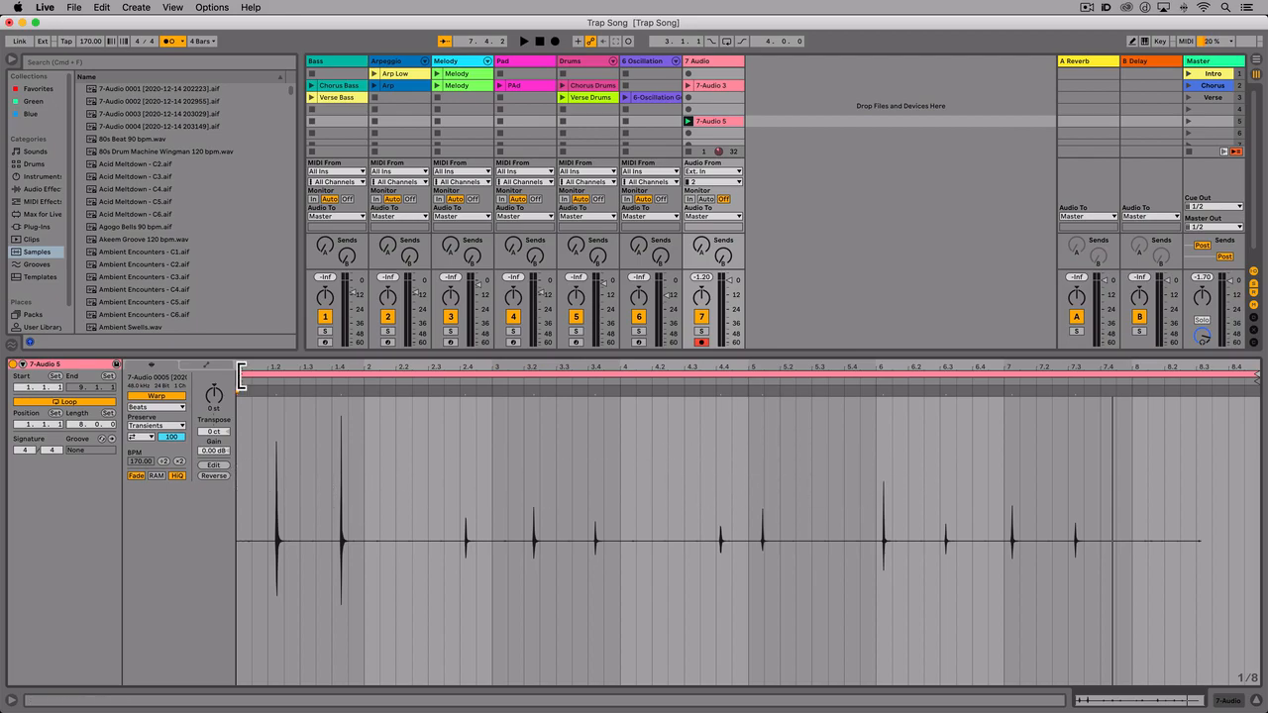
Step: Move the recorded clip's loop start to 6.1.1 and audition the shortened loop
drag(241, 377, 871, 430)
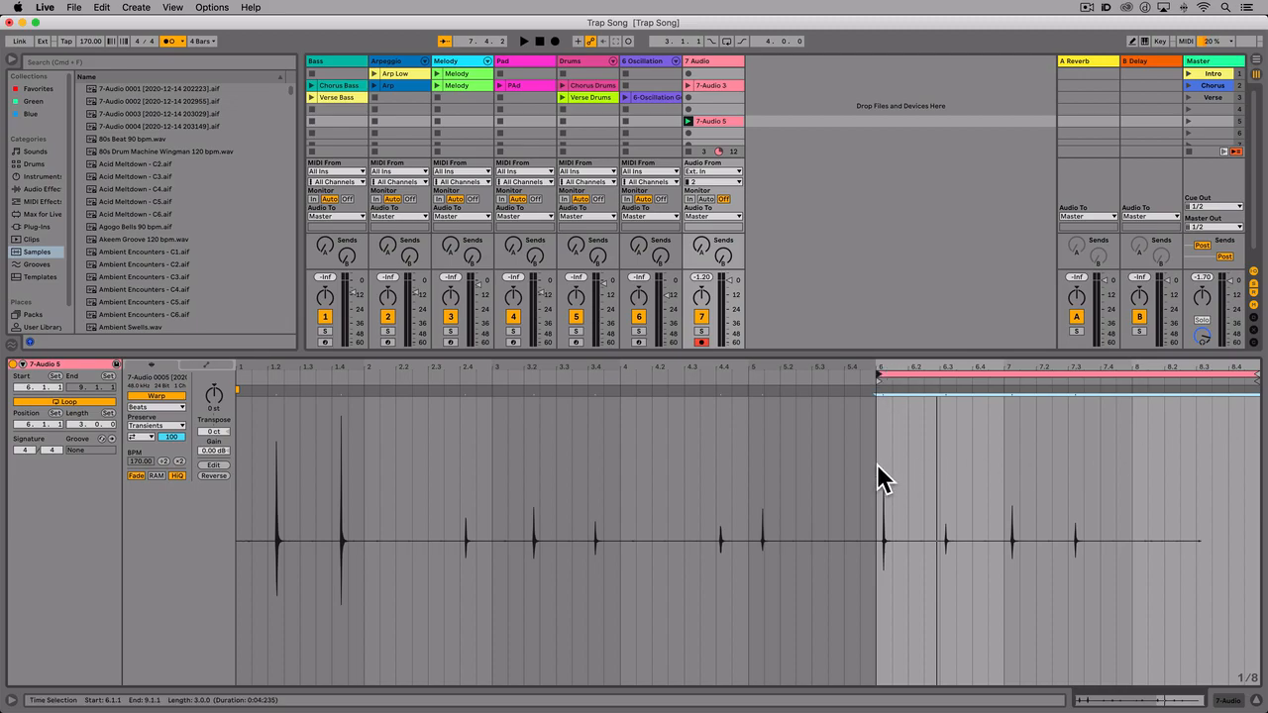
key(equal)
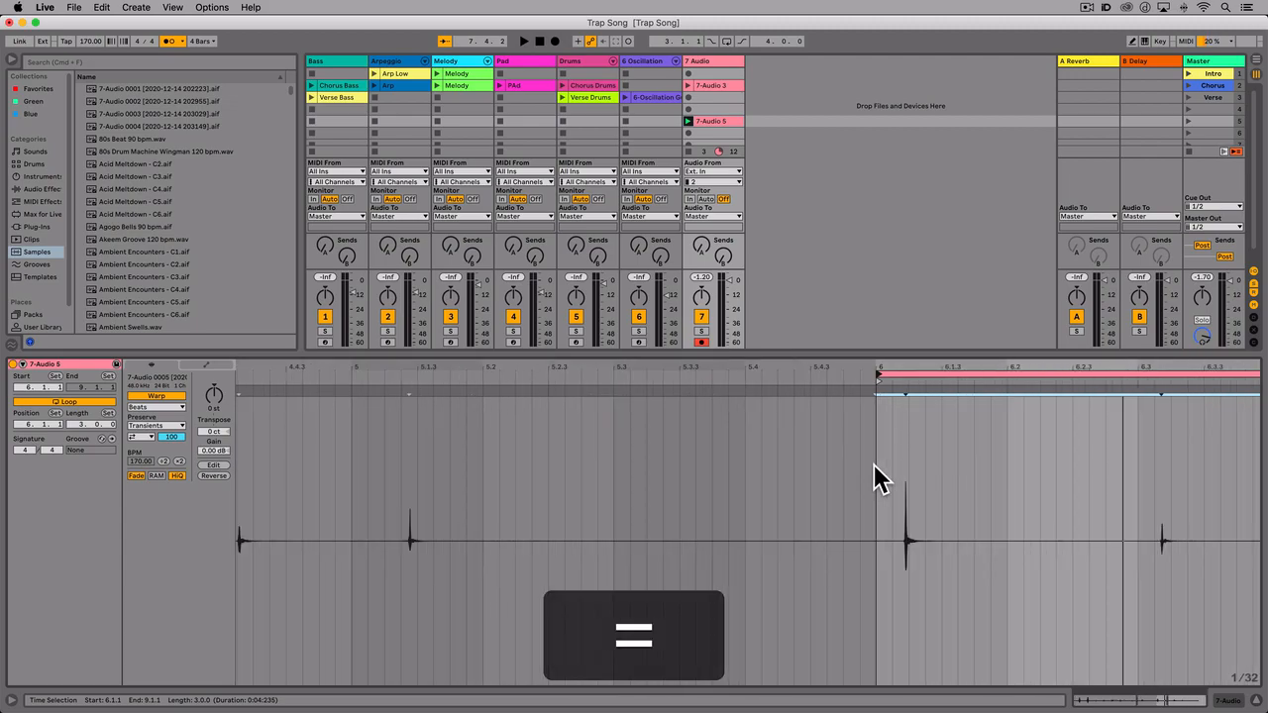
key(minus)
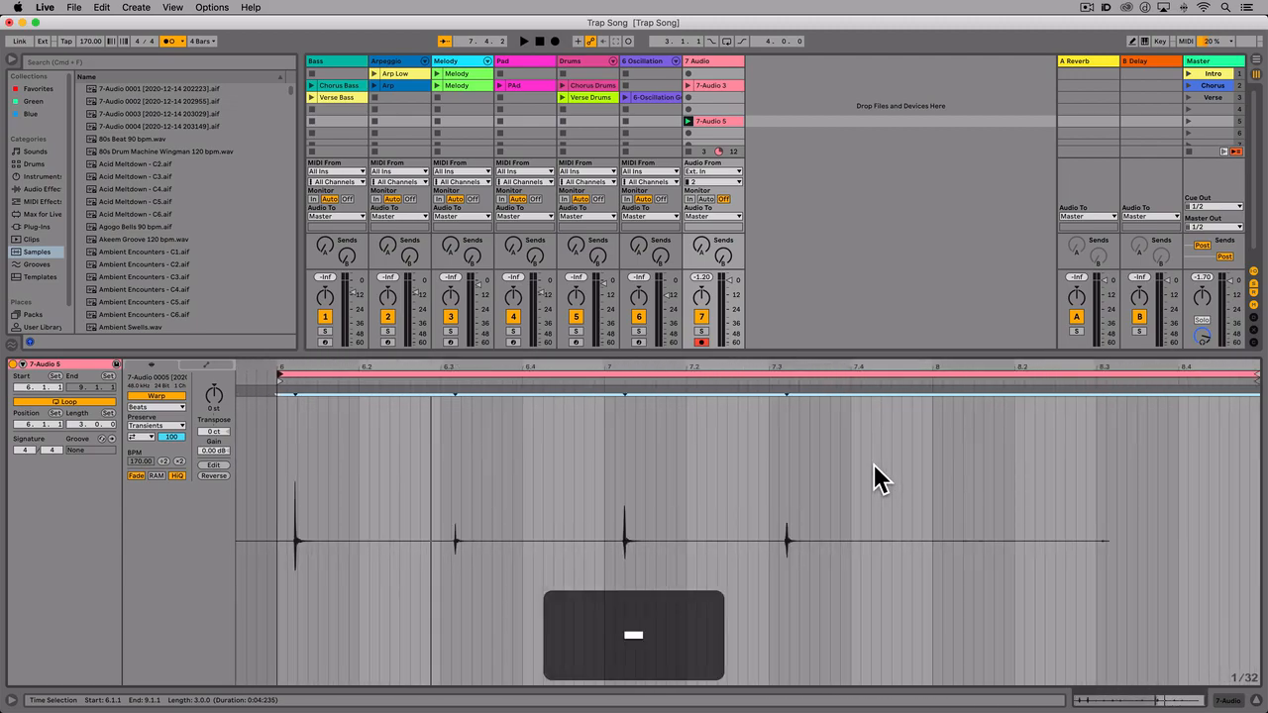
key(equal)
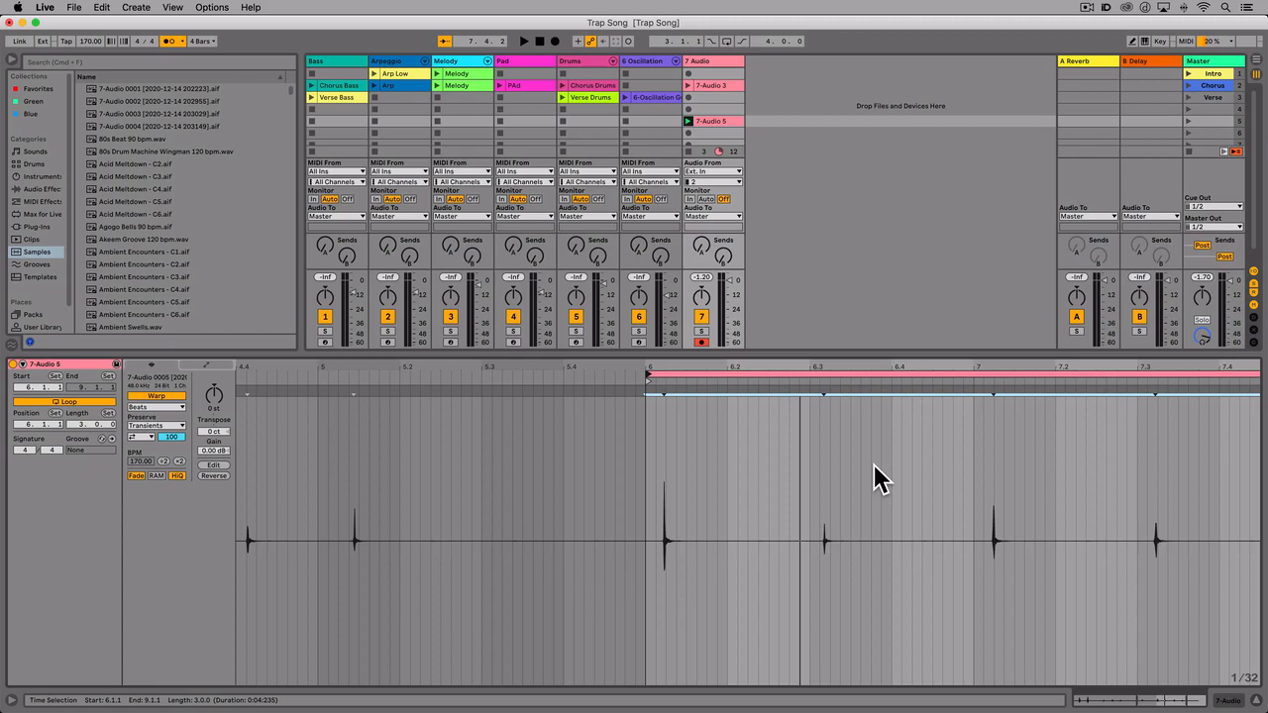
key(space)
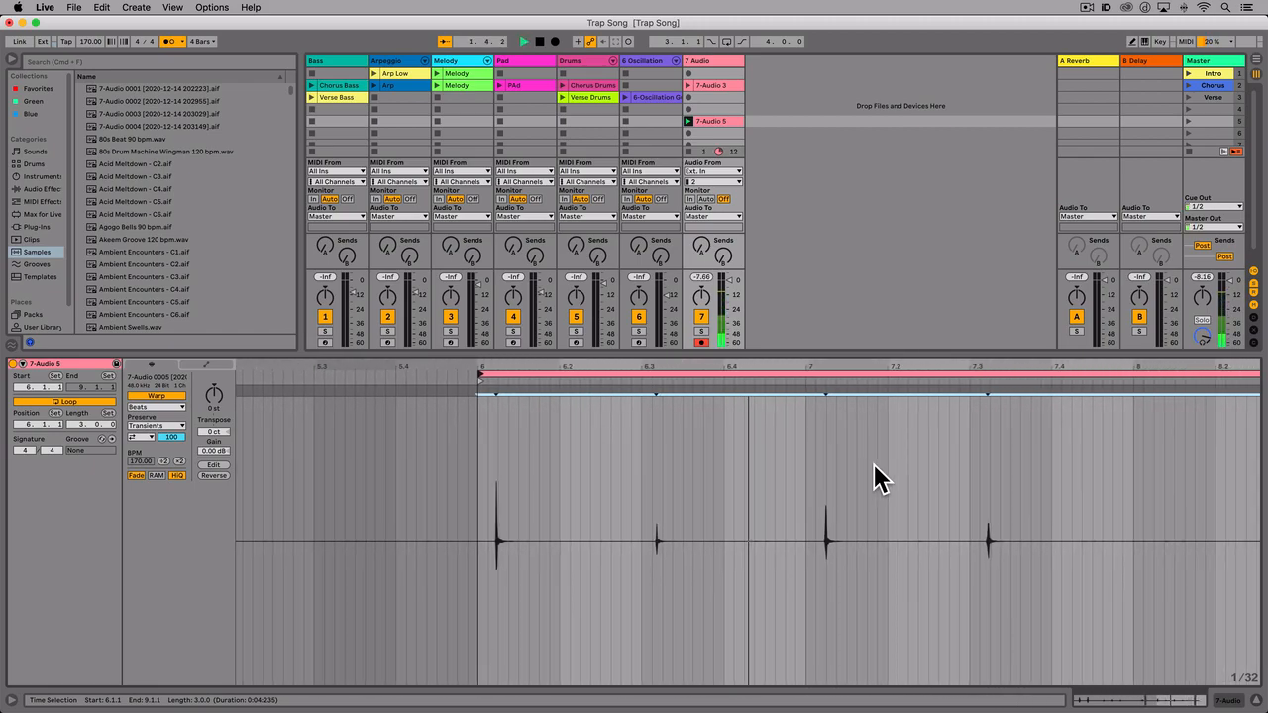
key(space)
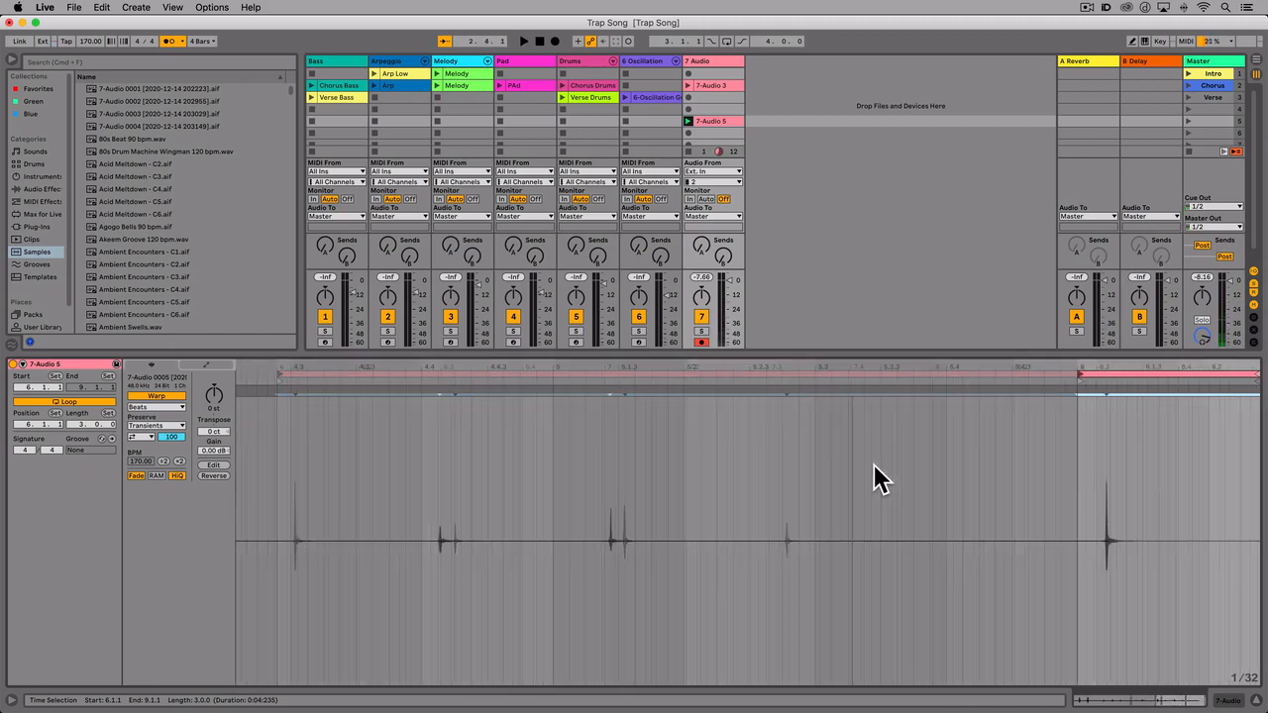
Step: Set the clip's 1.1.1 position just before the first hit in the loop and move the loop start to it
key(minus)
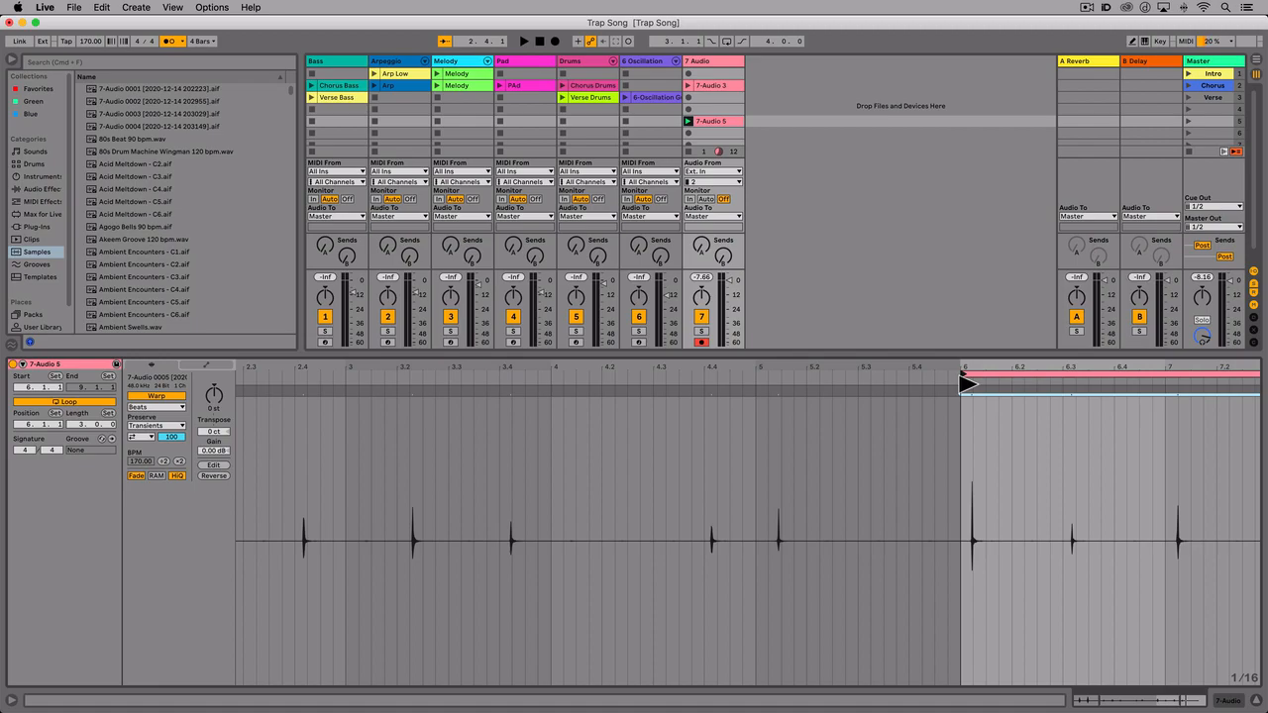
key(equal)
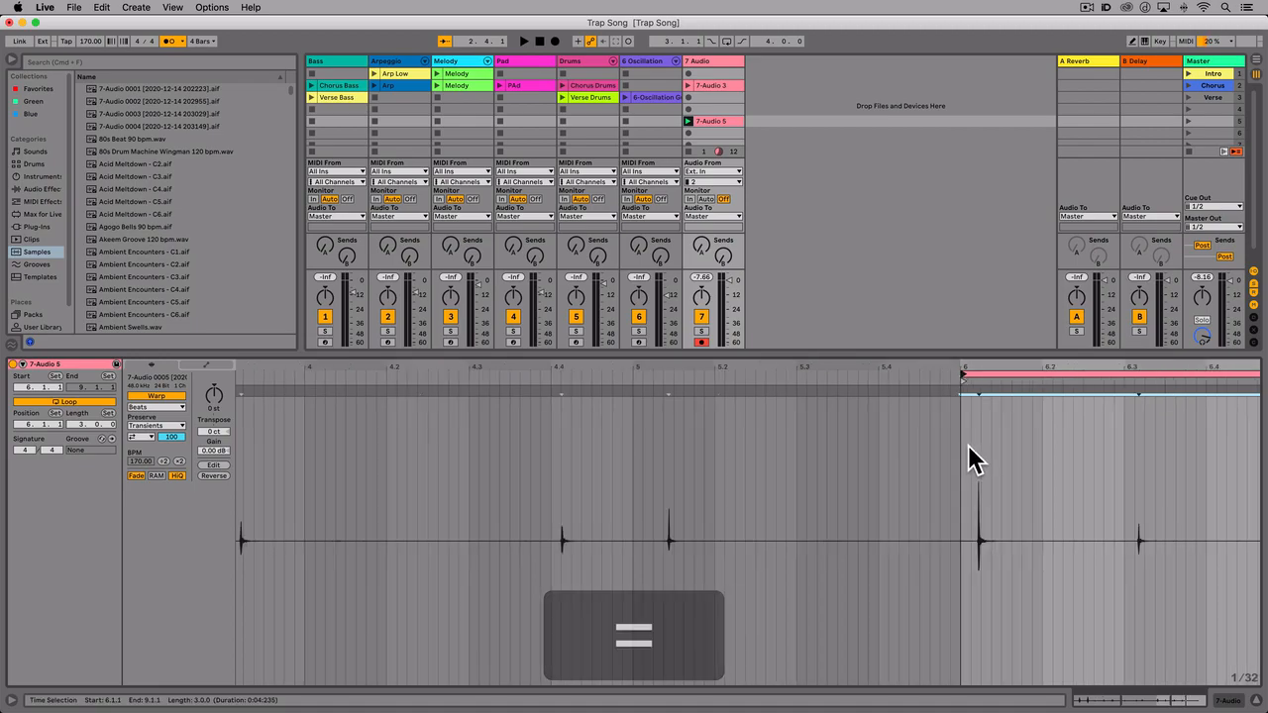
drag(969, 445, 948, 501)
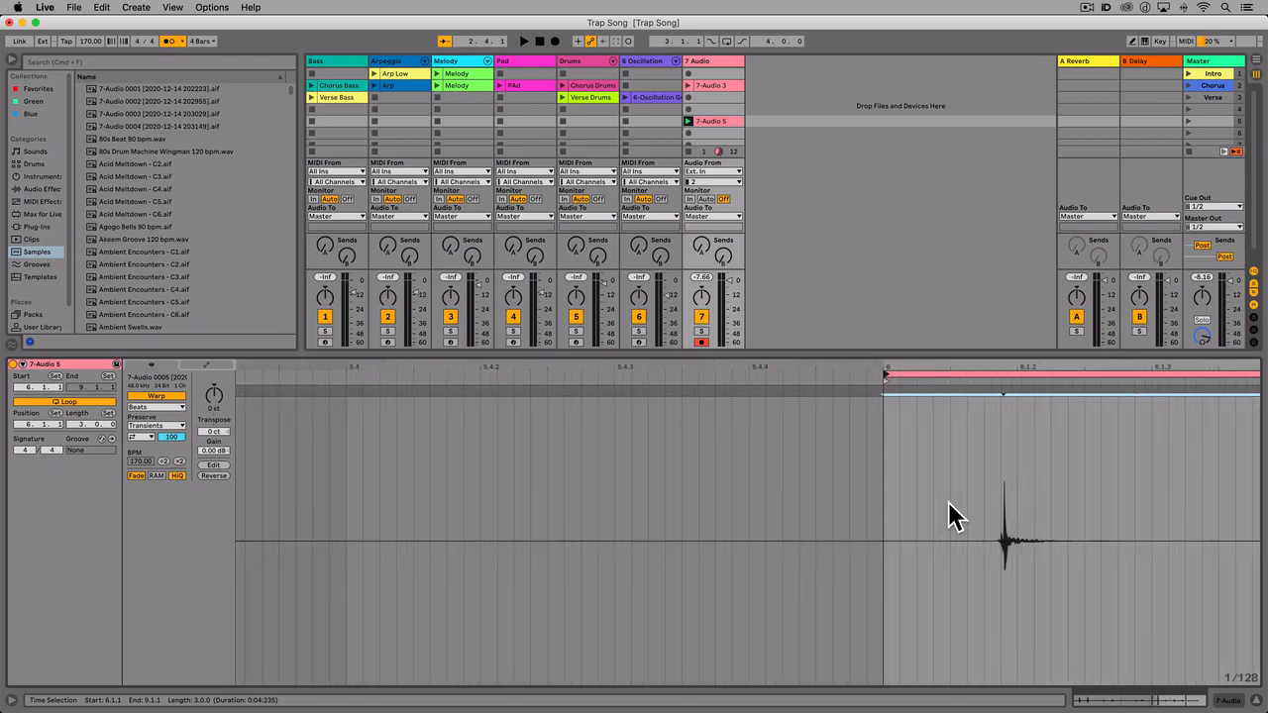
right_click(948, 501)
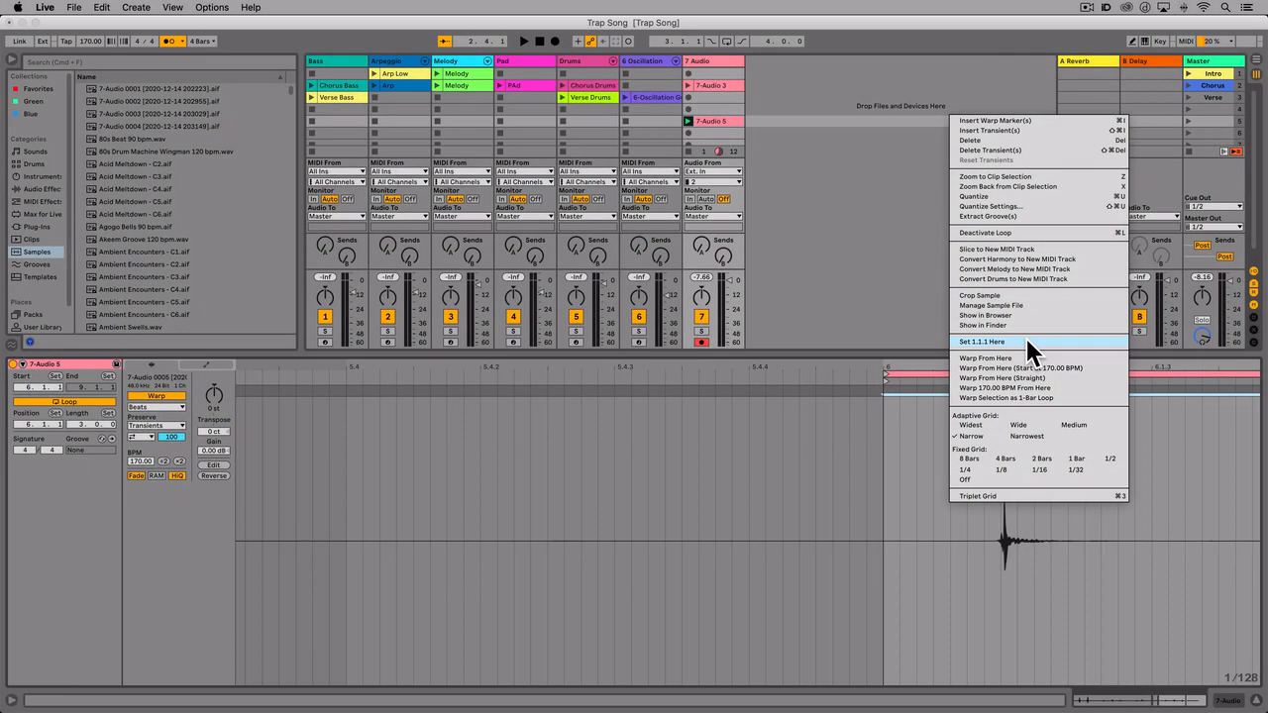
click(1026, 336)
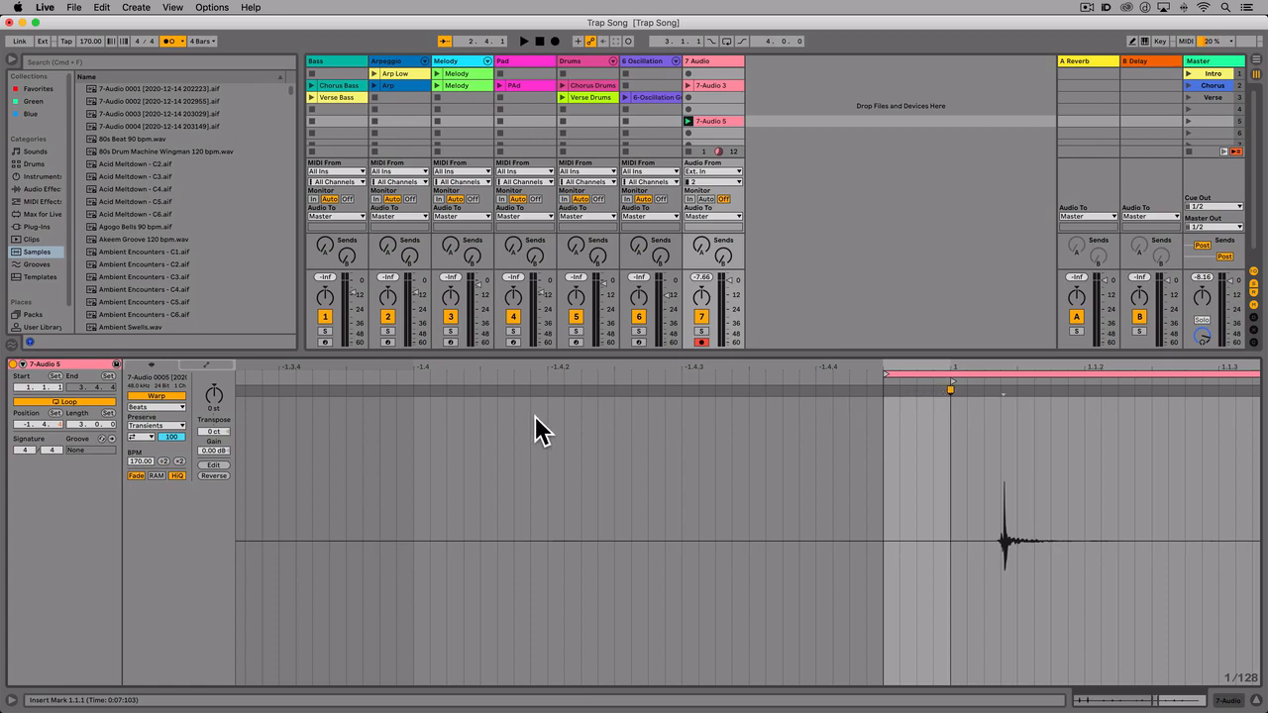
drag(889, 376, 951, 377)
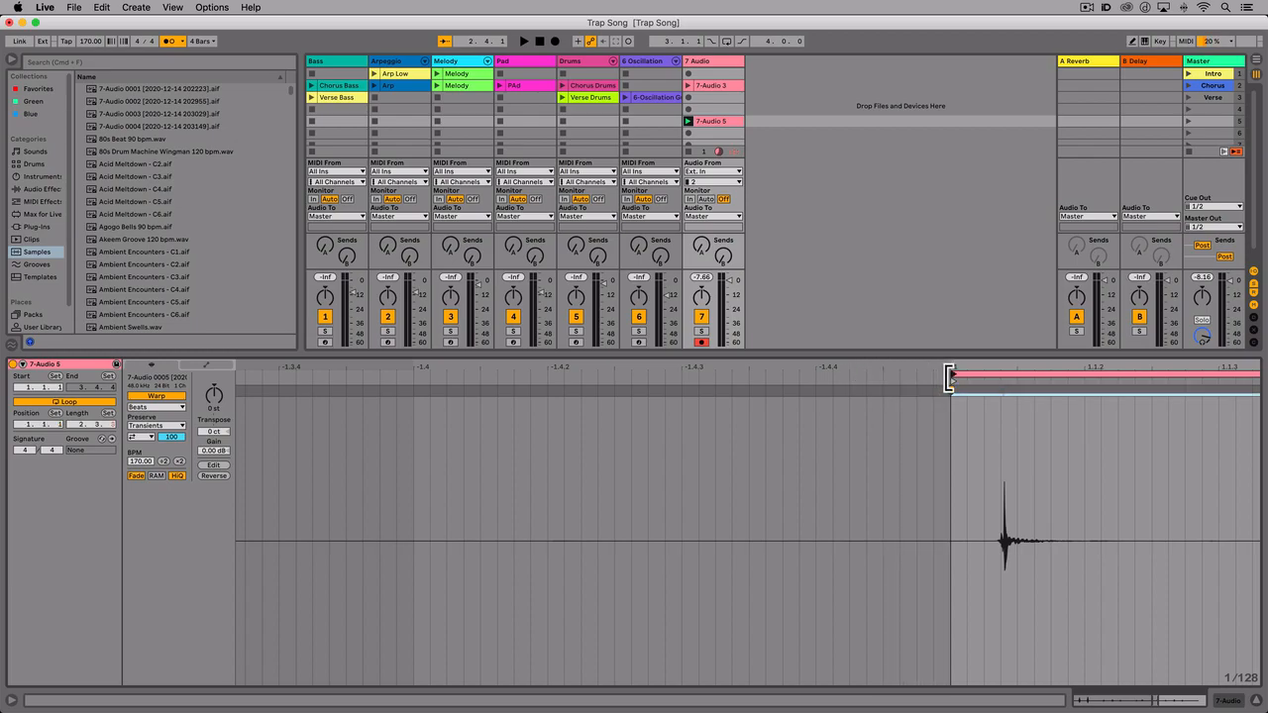
Step: Crop the sample to the looped section of the recorded clip
key(minus)
key(minus)
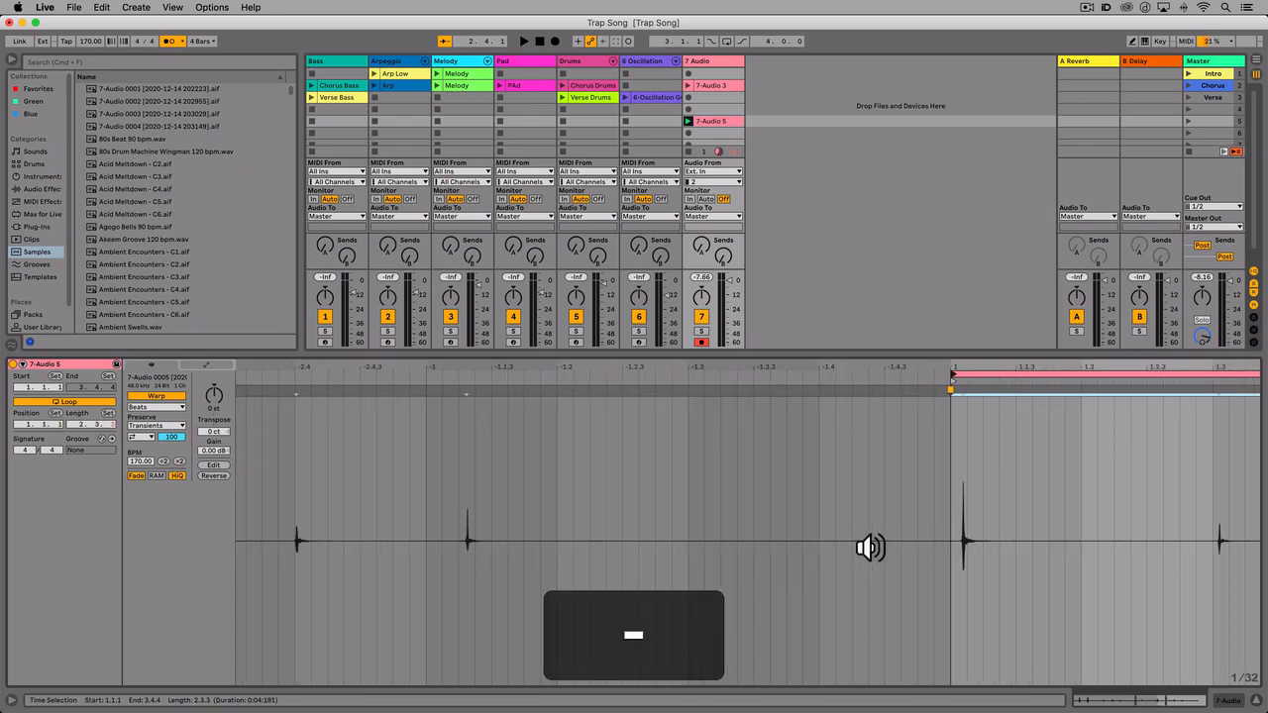
scroll(871, 548, right, 3)
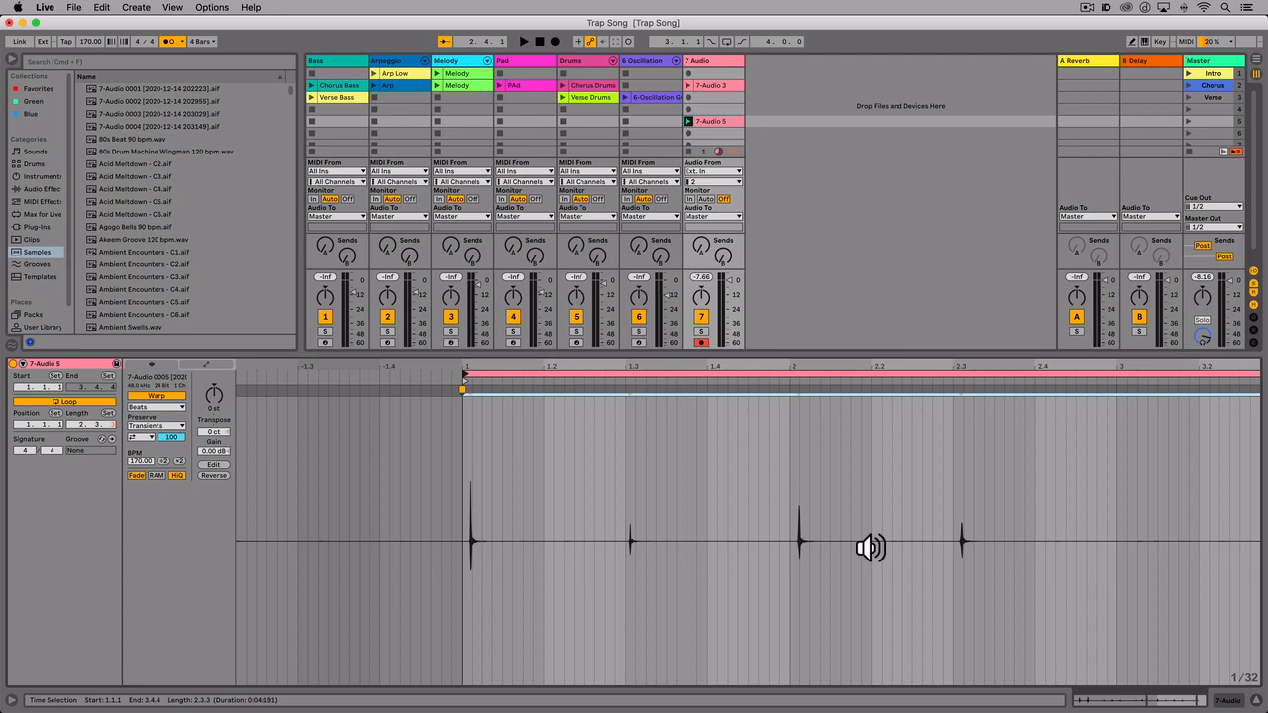
scroll(870, 547, left, 5)
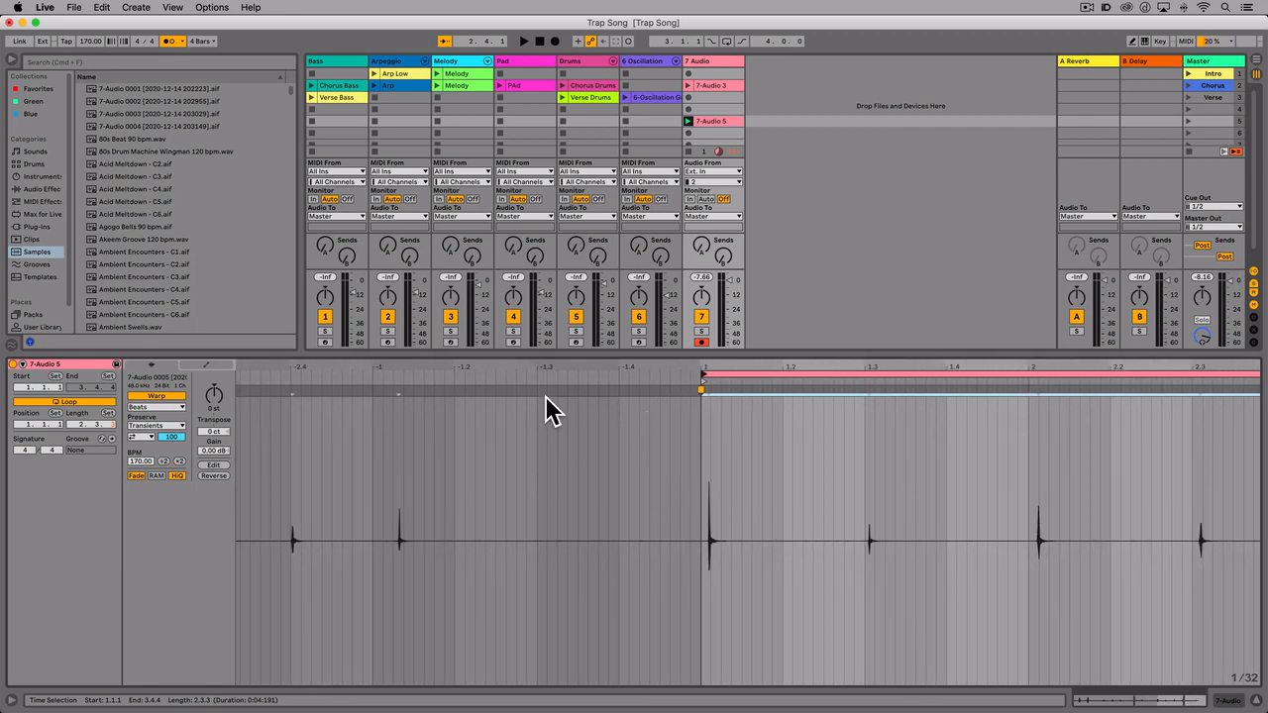
right_click(723, 445)
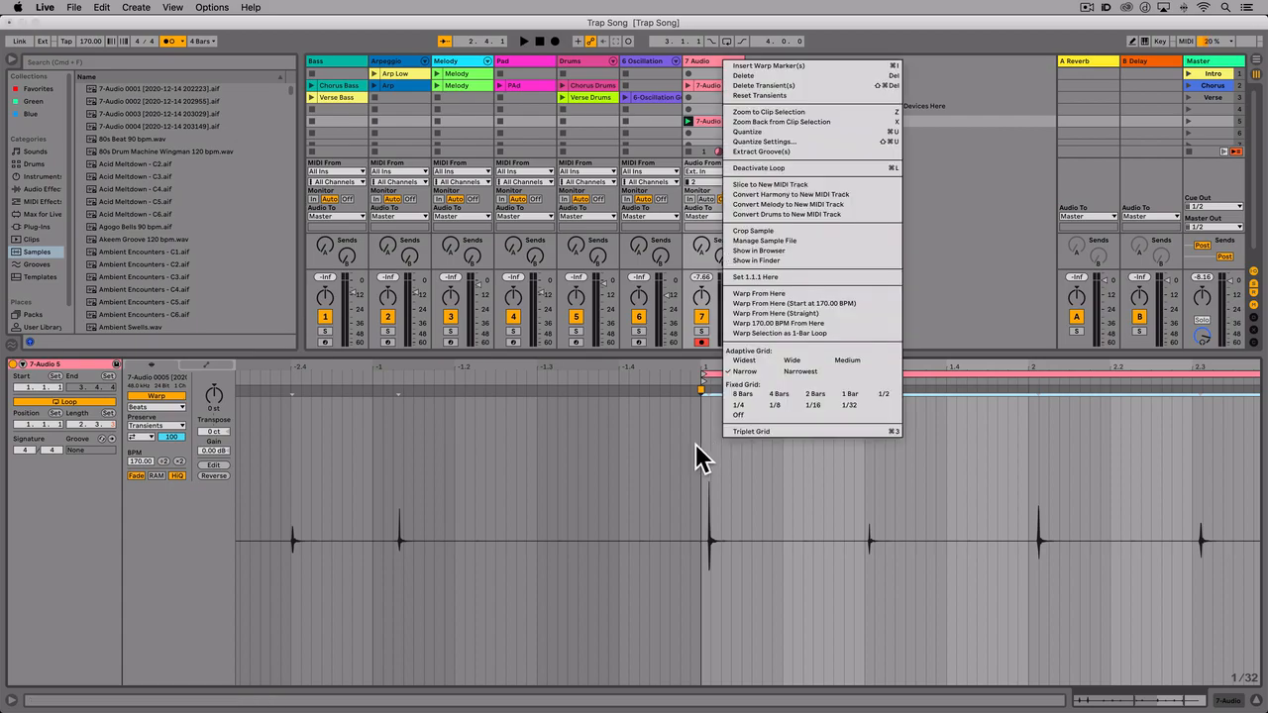
click(762, 227)
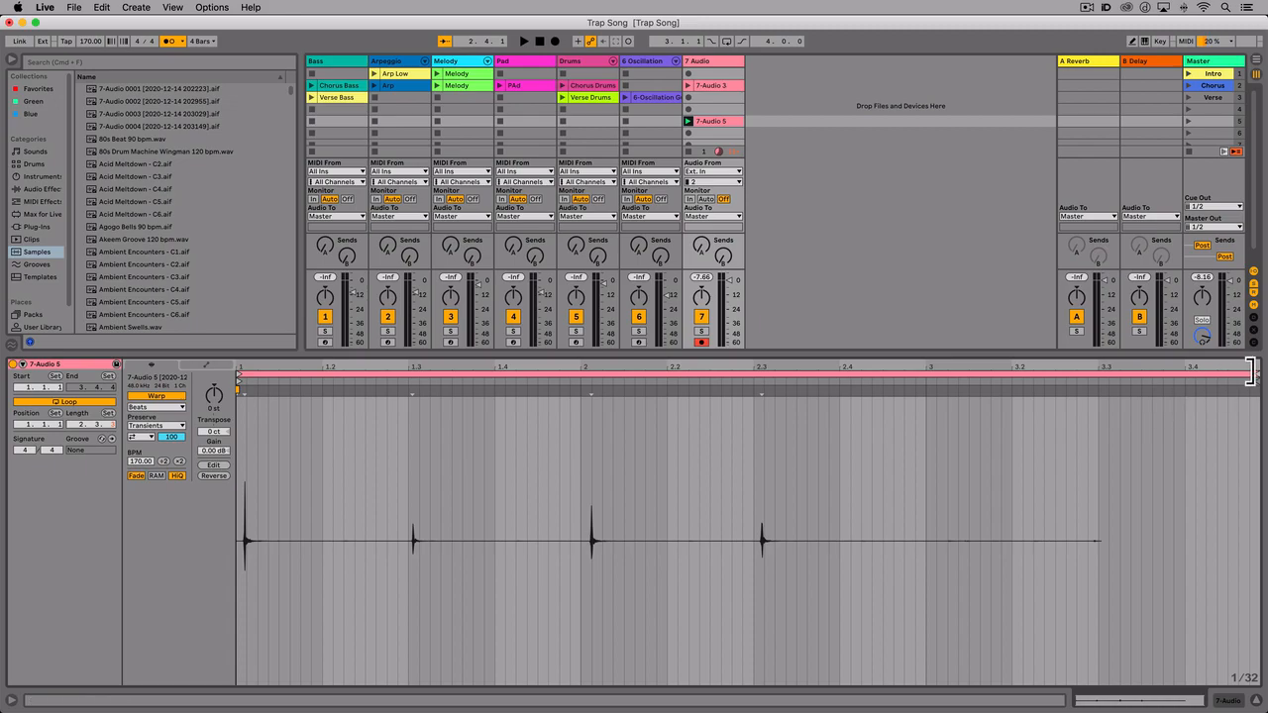
Step: Shorten the cropped clip's loop to two bars, ending at 3.1.1, and play it back
drag(1254, 376, 924, 396)
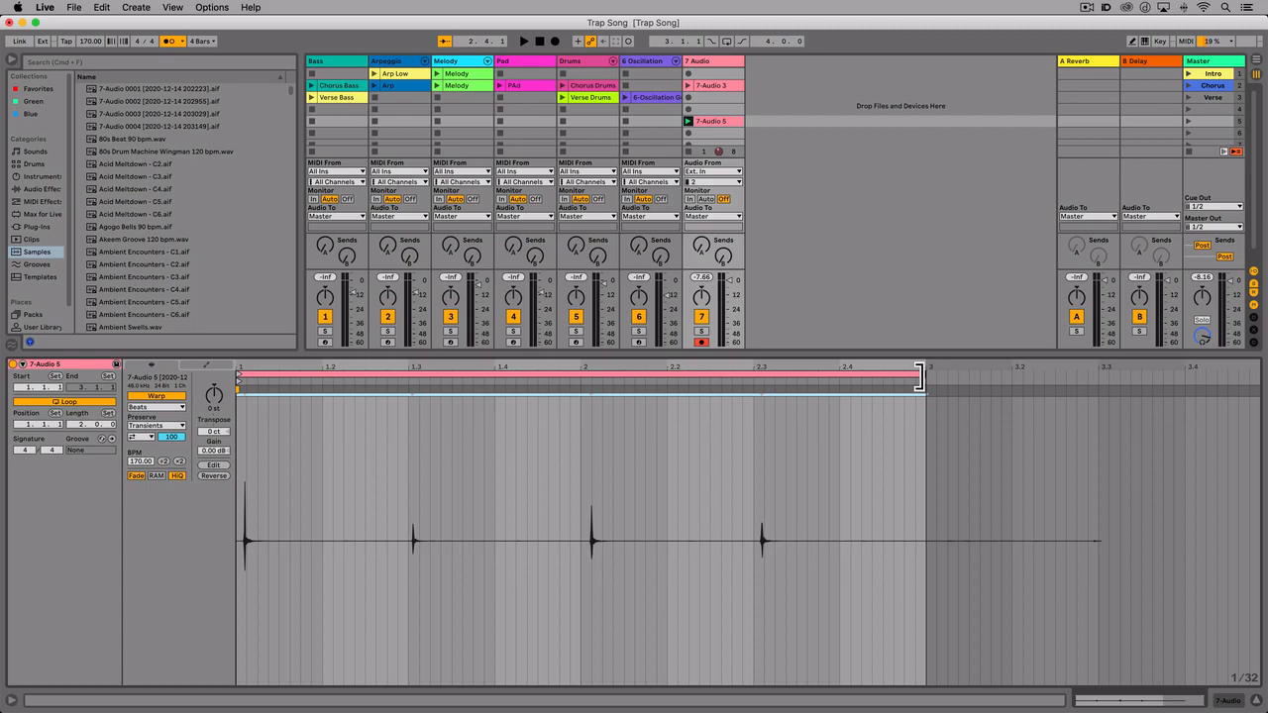
key(space)
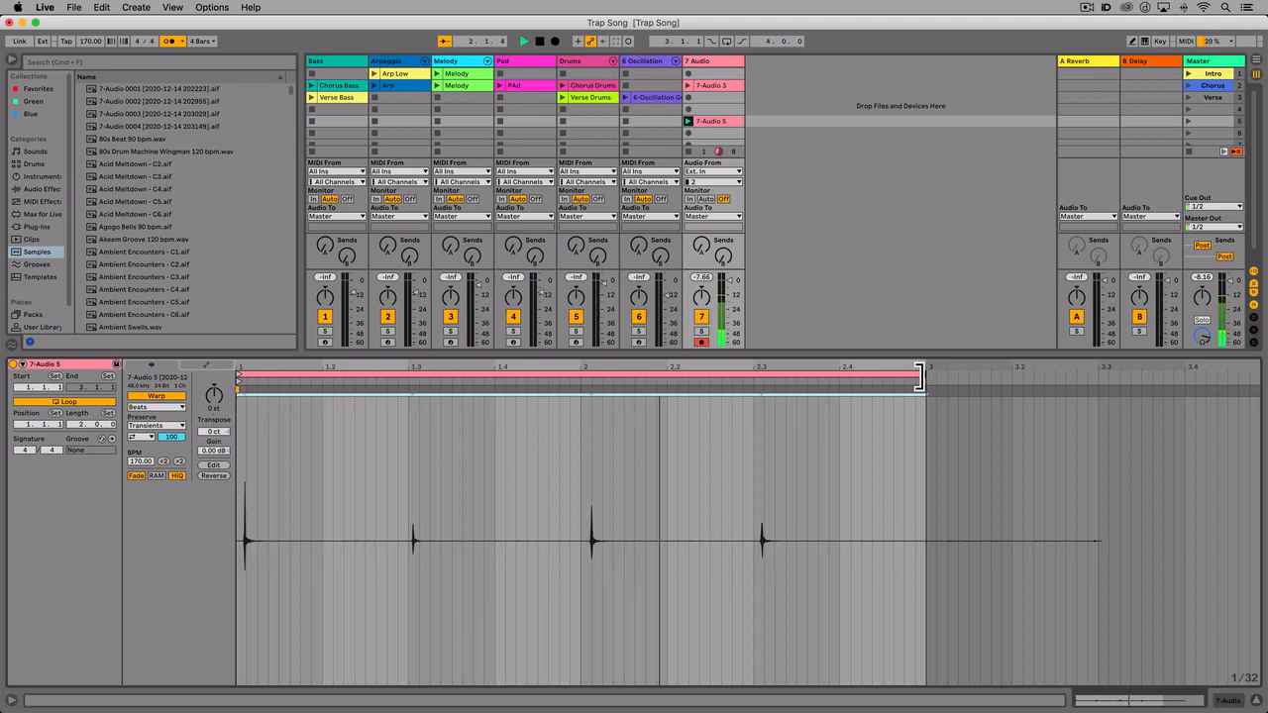
key(space)
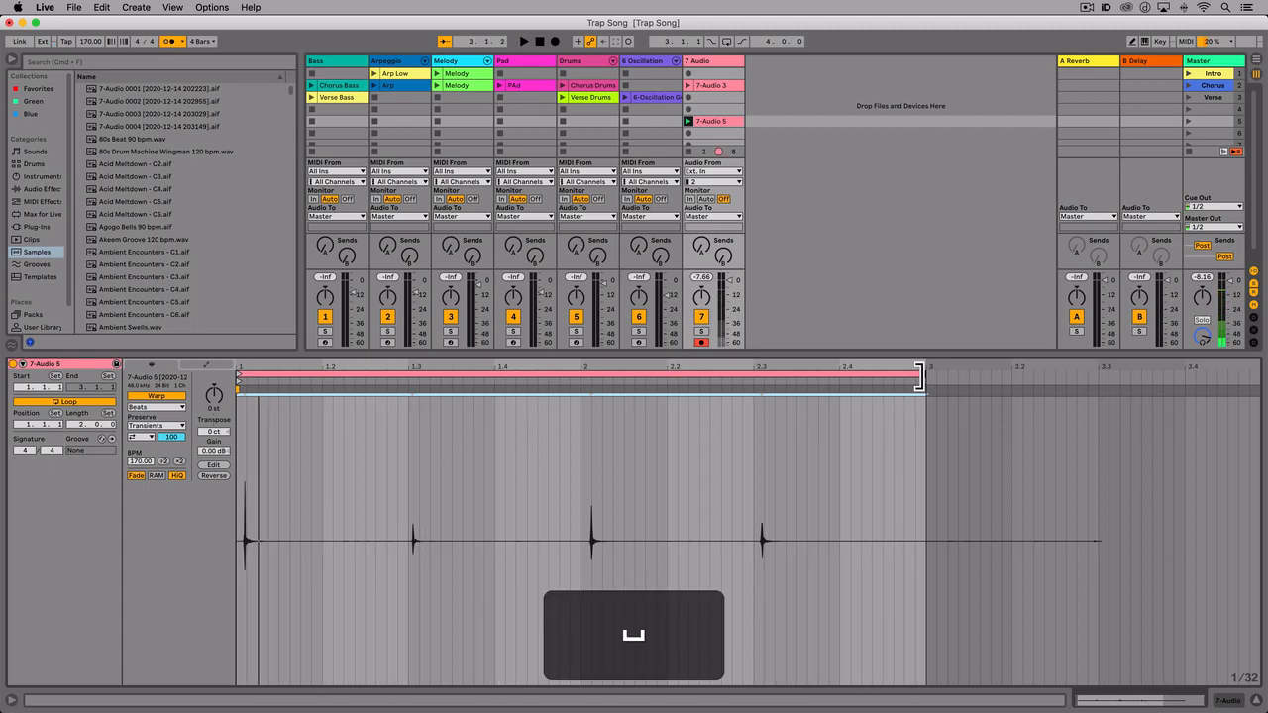